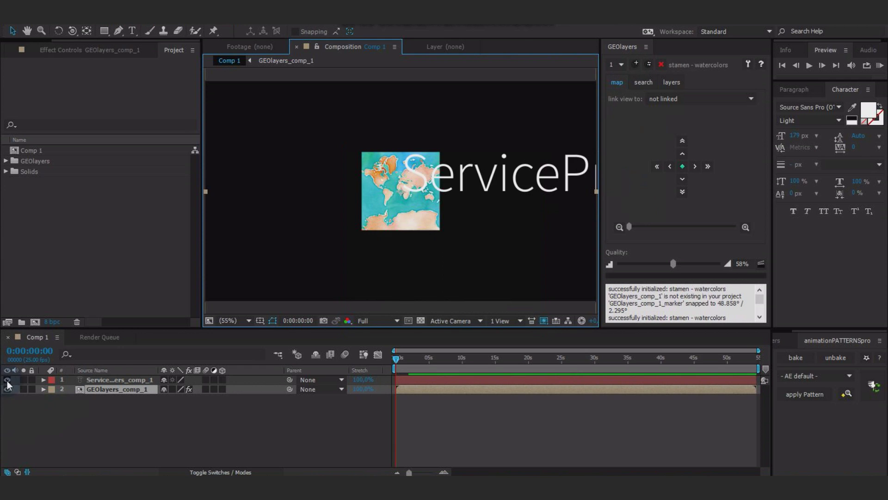
# Centre the GEOlayers map on the 'eiffelturm' search result and add a map-snapped marker.
pyautogui.click(644, 82)
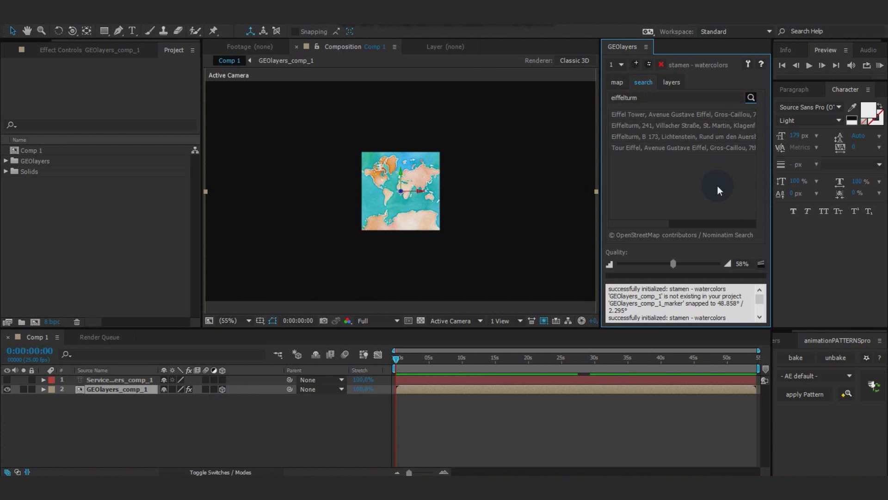
pyautogui.click(630, 113)
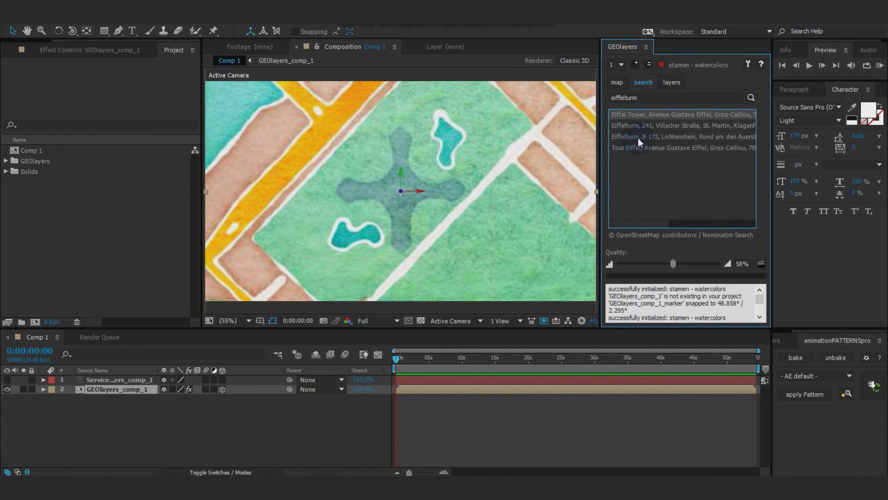
pyautogui.click(673, 81)
pyautogui.click(665, 117)
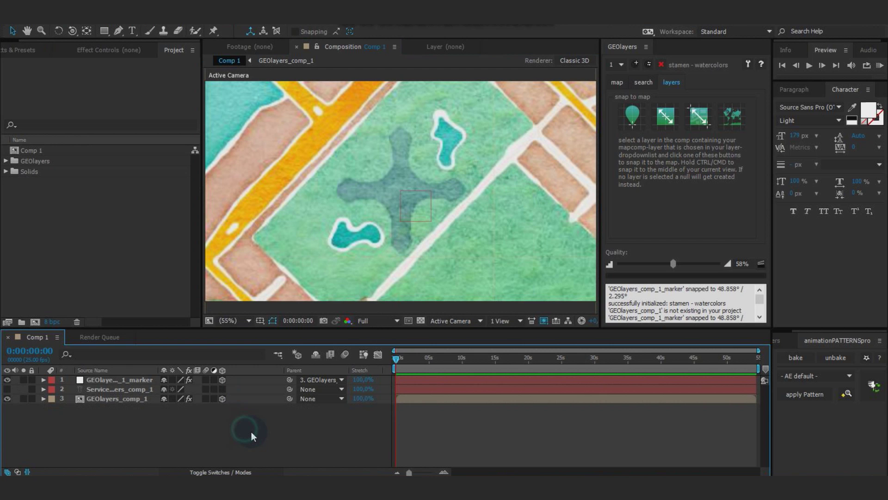
# Create a solid named 'pin' and apply the Video Copilot Element effect to it.
pyautogui.hotkey('ctrl', 'y')
pyautogui.write('pin')
pyautogui.press('Return')
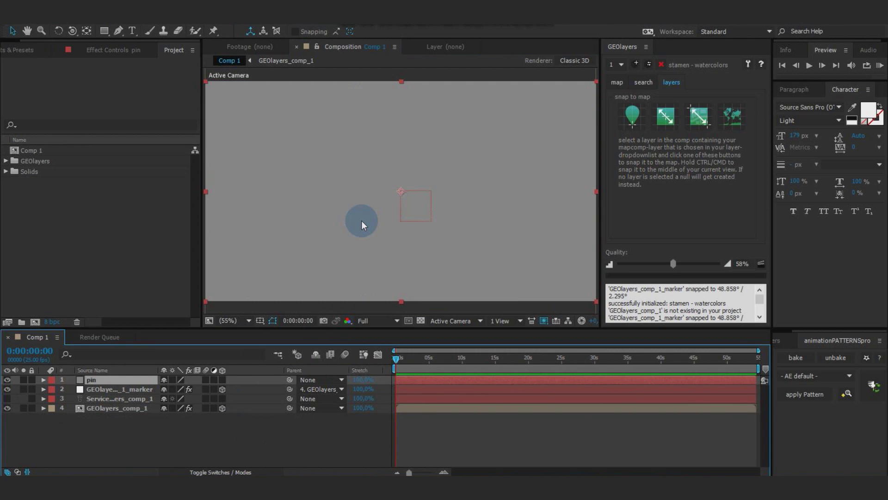
pyautogui.click(82, 364)
pyautogui.click(187, 365)
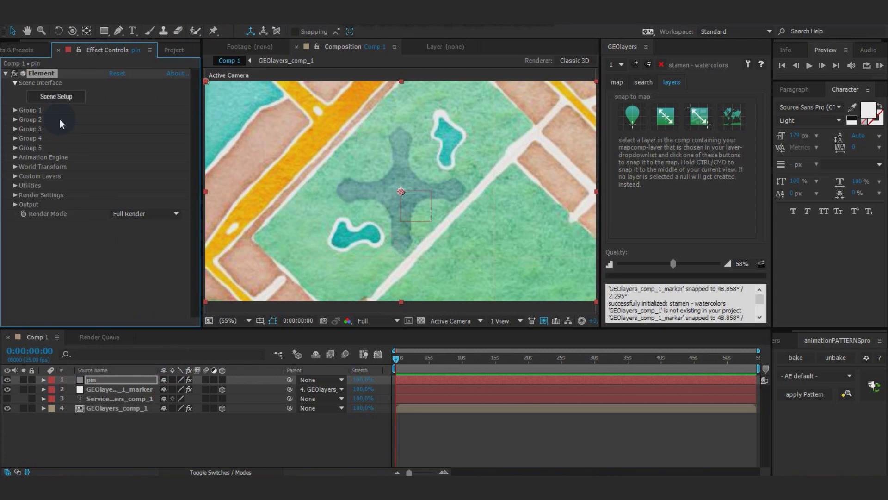
# Import the red pushpin OBJ in Element Scene Setup and orbit the preview around it.
pyautogui.click(56, 96)
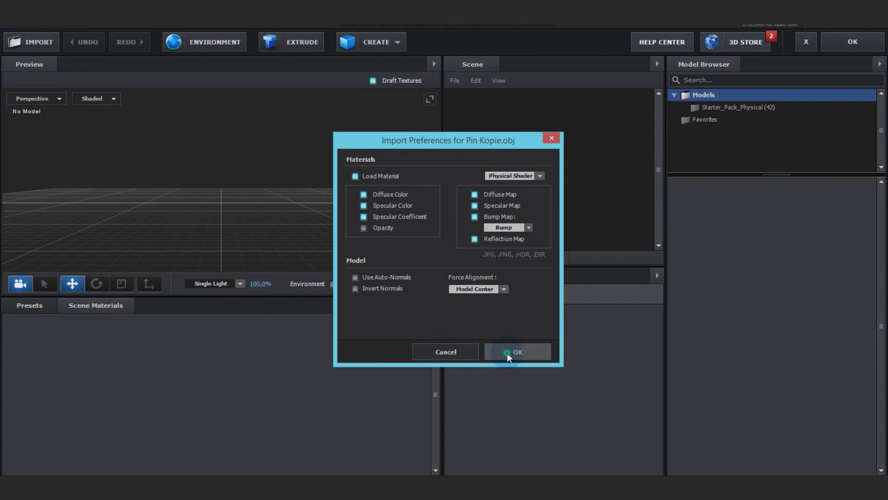
pyautogui.click(507, 353)
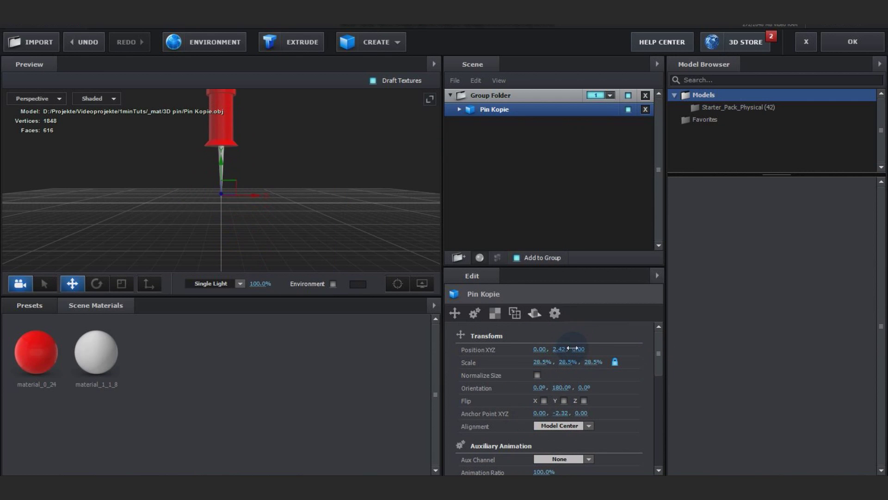
pyautogui.moveTo(299, 209)
pyautogui.mouseDown()
pyautogui.moveTo(219, 210)
pyautogui.moveTo(238, 224)
pyautogui.mouseUp()
# Apply the Element scene, create a Group 1 null and parent it to the map marker.
pyautogui.click(838, 42)
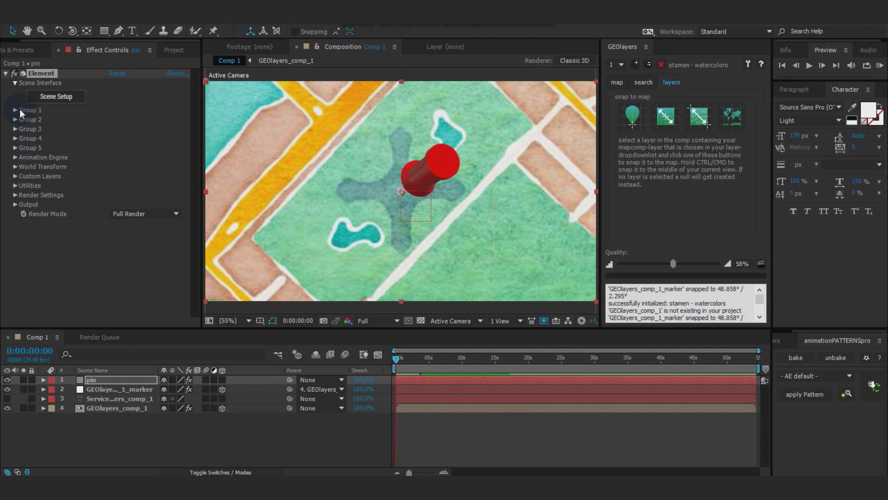
pyautogui.click(16, 109)
pyautogui.click(35, 177)
pyautogui.click(66, 190)
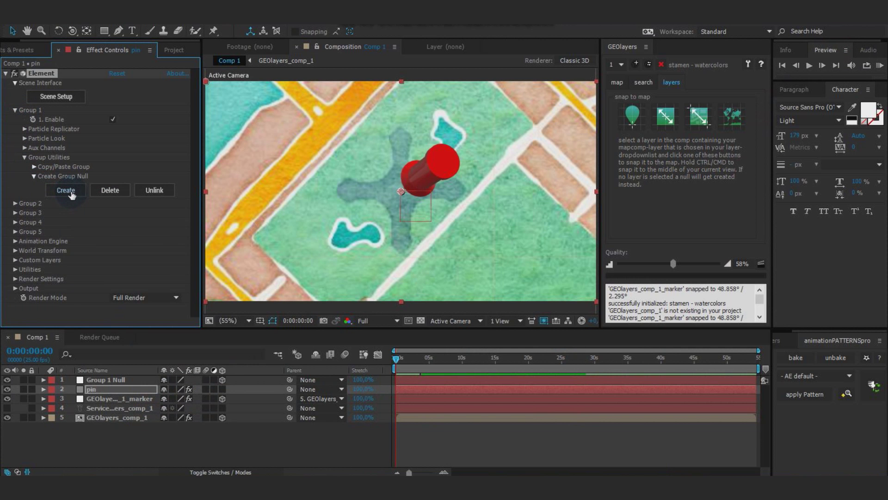
pyautogui.click(290, 380)
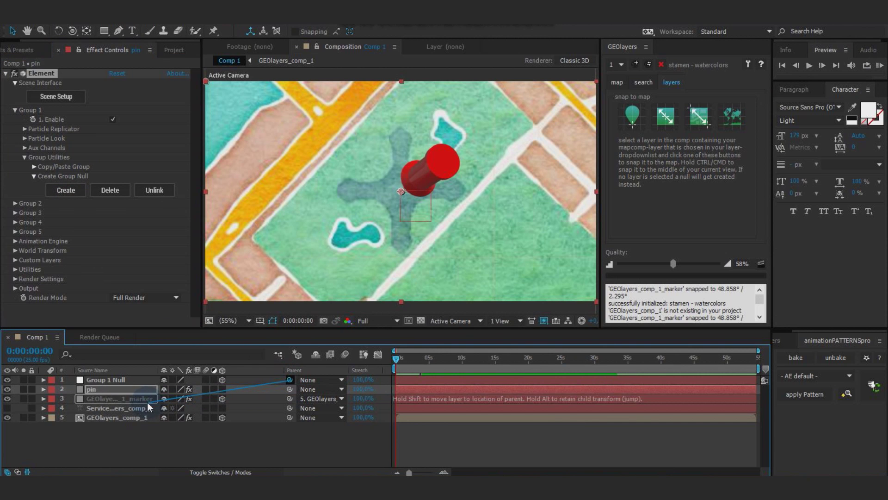
# Tilt the map layer in 3D using its X/Z rotation values.
pyautogui.click(153, 419)
pyautogui.press('r')
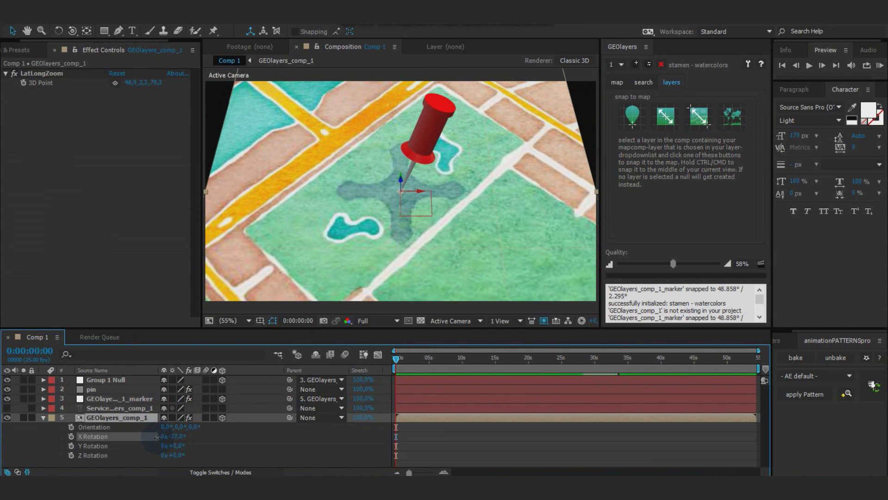
pyautogui.moveTo(173, 436)
pyautogui.mouseDown()
pyautogui.moveTo(160, 437)
pyautogui.moveTo(182, 458)
pyautogui.mouseUp()
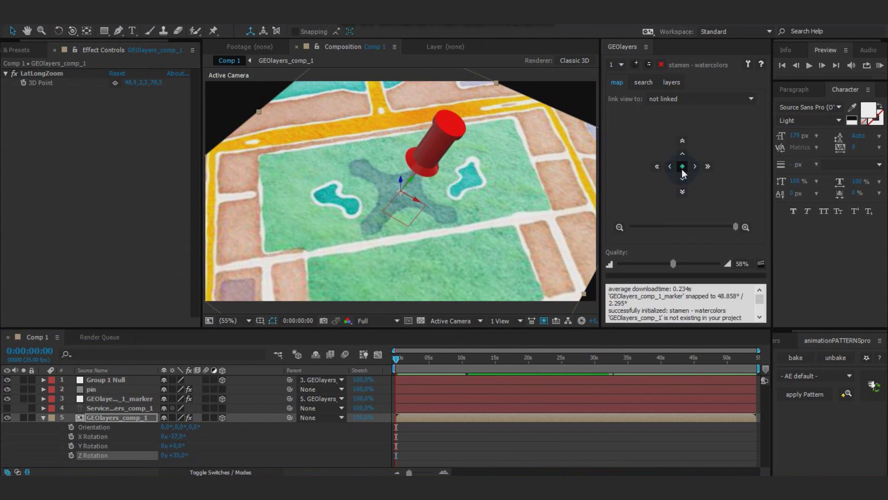
# Zoom the map out at a later frame and finalize the GEOlayers map.
pyautogui.click(426, 358)
pyautogui.click(620, 227)
pyautogui.click(682, 192)
pyautogui.click(762, 264)
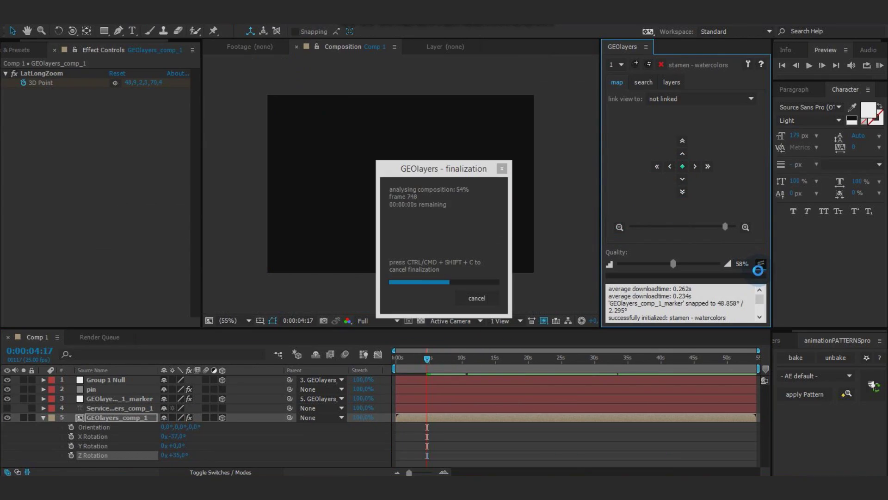